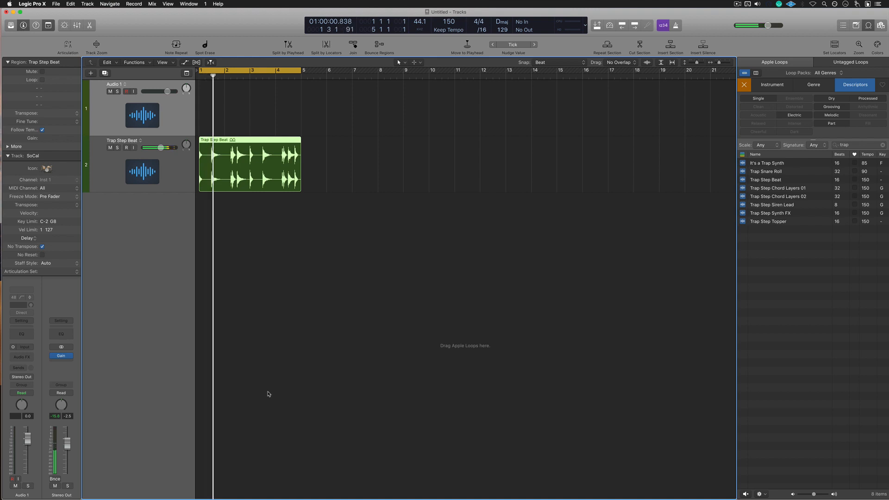
# Add the Trap Step Topper loop at bar 1 on a new track below the Trap Step Beat track.
pyautogui.press('super+Right')
pyautogui.press('super+Left')
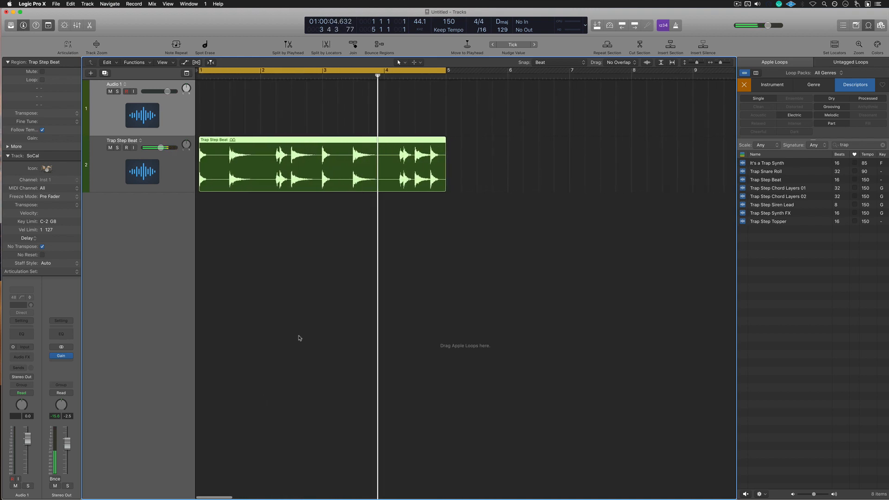
pyautogui.moveTo(758, 226); pyautogui.dragTo(202, 293)
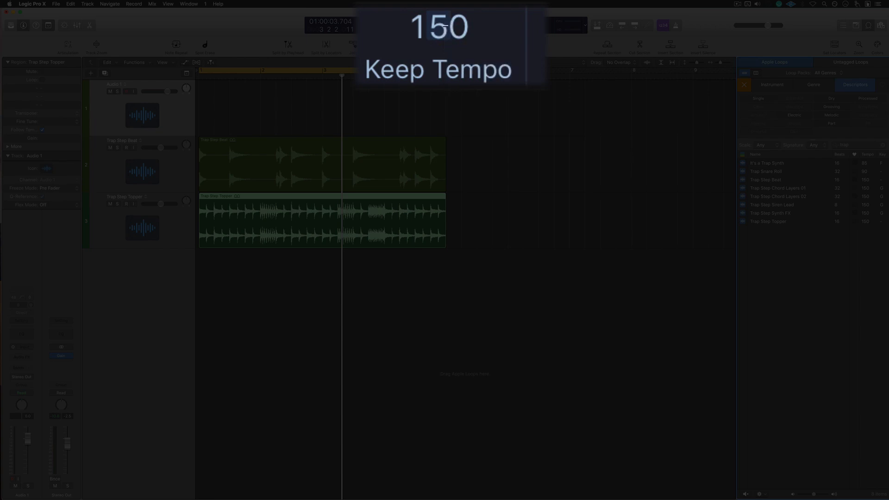
# Set the project tempo to 142 BPM.
pyautogui.moveTo(445, 30); pyautogui.dragTo(444, 34)
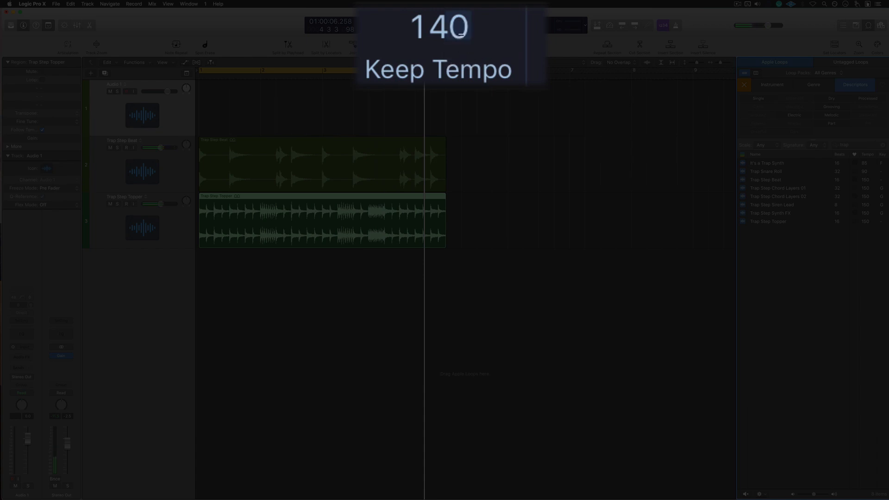
pyautogui.moveTo(461, 27); pyautogui.dragTo(461, 23)
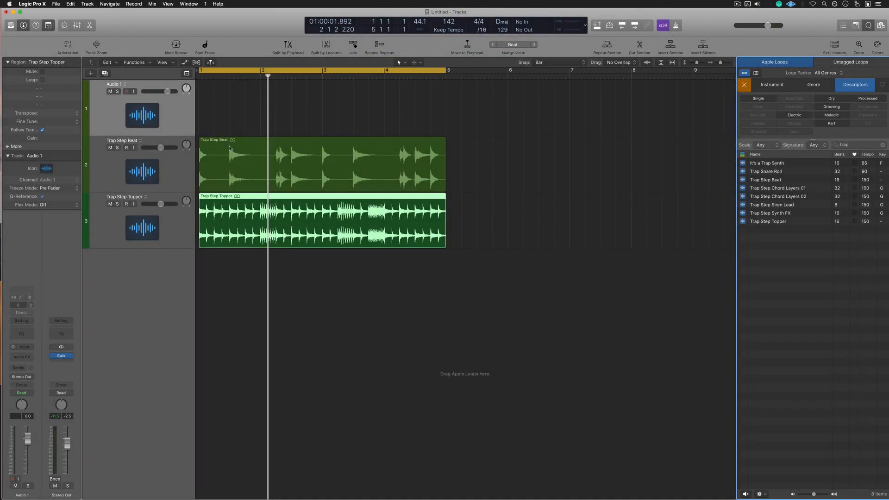
# Split the Trap Step Beat region just before its second hit and again at bar 2, and select the slice between the cuts.
pyautogui.moveTo(229, 148); pyautogui.dragTo(258, 149)
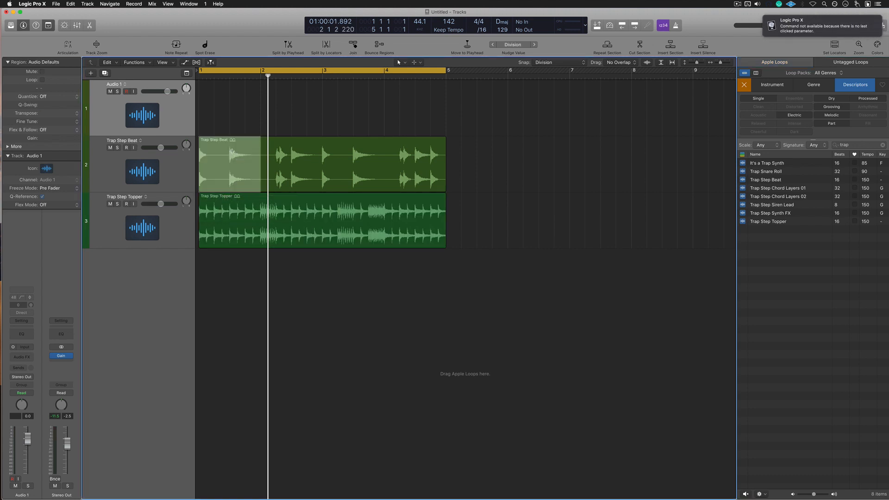
pyautogui.click(227, 142)
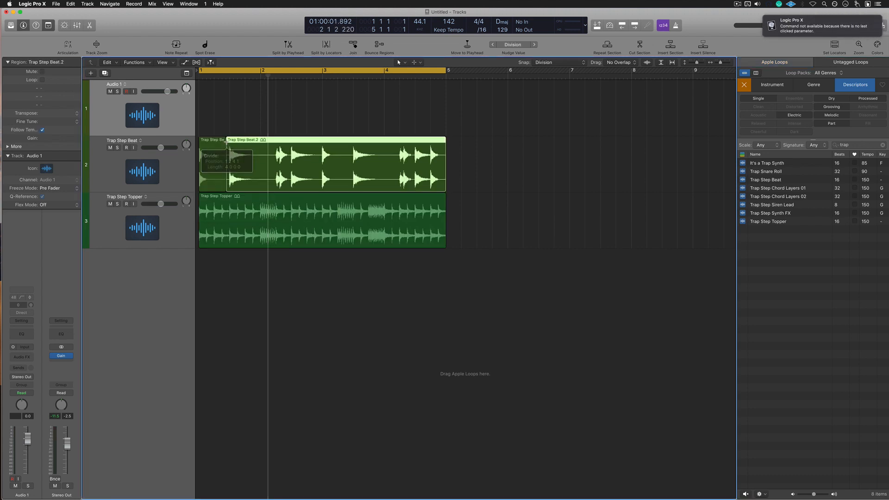
pyautogui.click(258, 143)
pyautogui.click(250, 152)
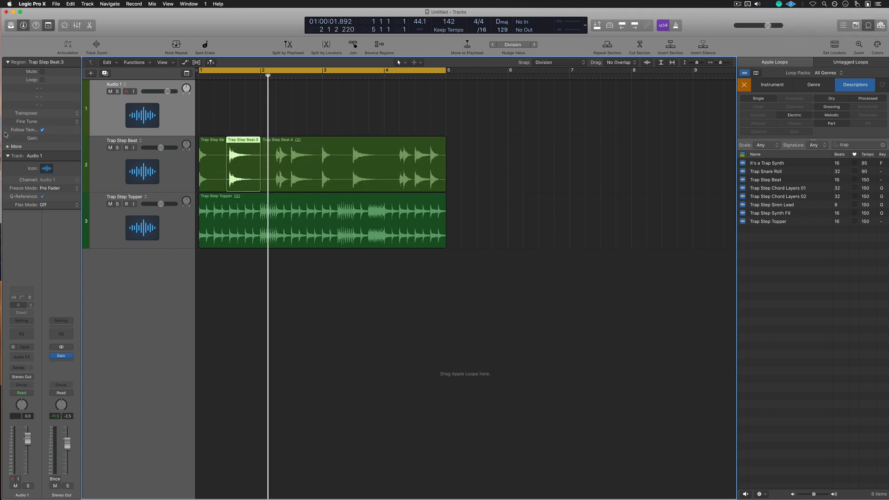
# Reverse the selected slice of the Trap Step Beat region and play the arrangement.
pyautogui.click(7, 146)
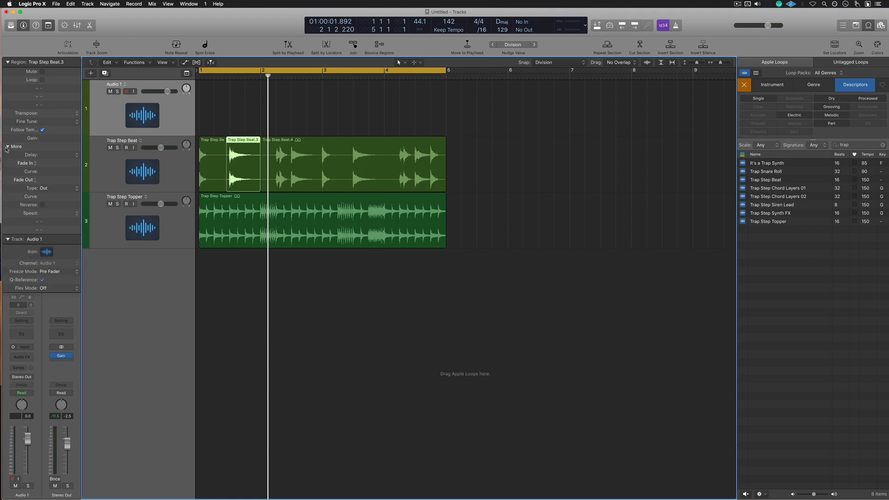
pyautogui.click(42, 206)
pyautogui.press('space')
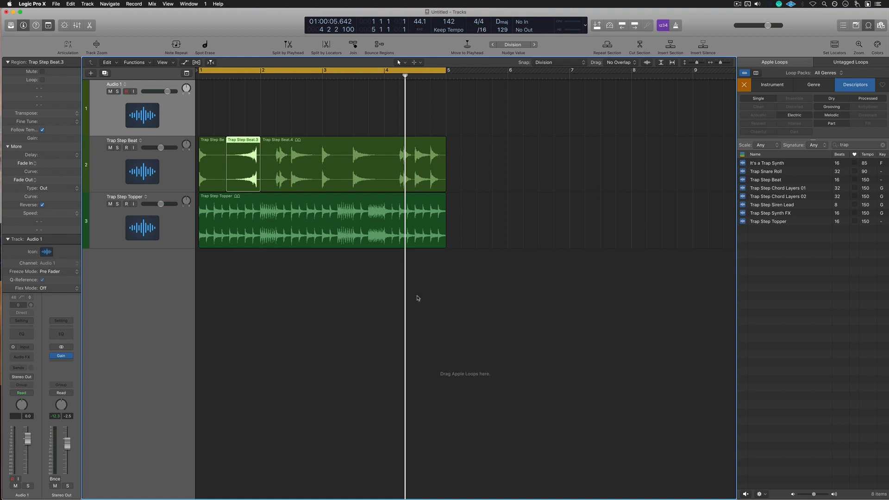
# Try 1/2x speed on the Trap Step Topper region, settle on 2x, and play the loops from the start.
pyautogui.click(317, 231)
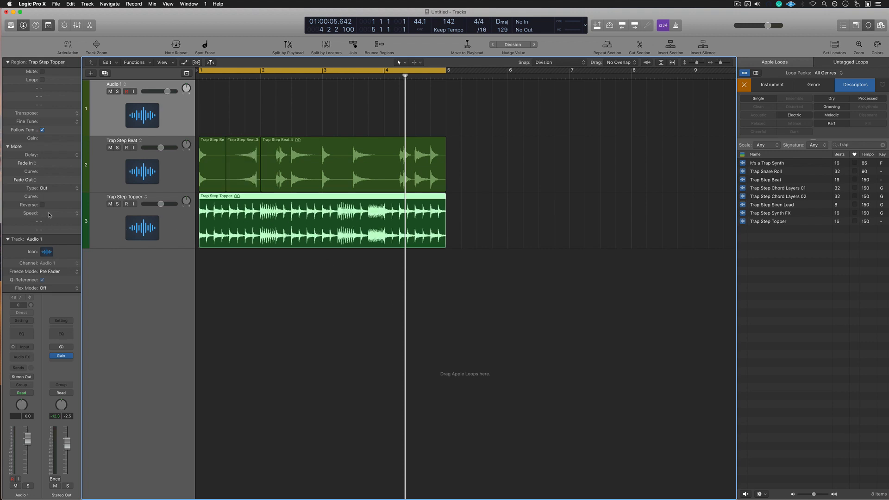
pyautogui.click(50, 214)
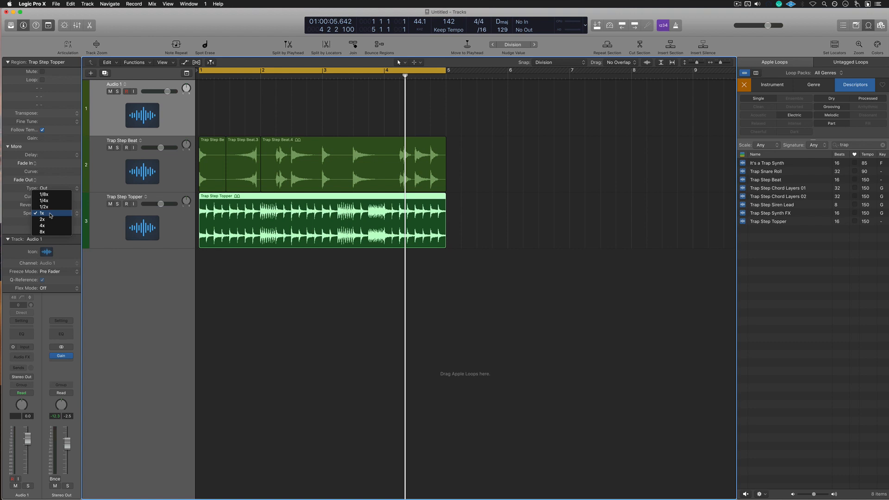
pyautogui.click(50, 207)
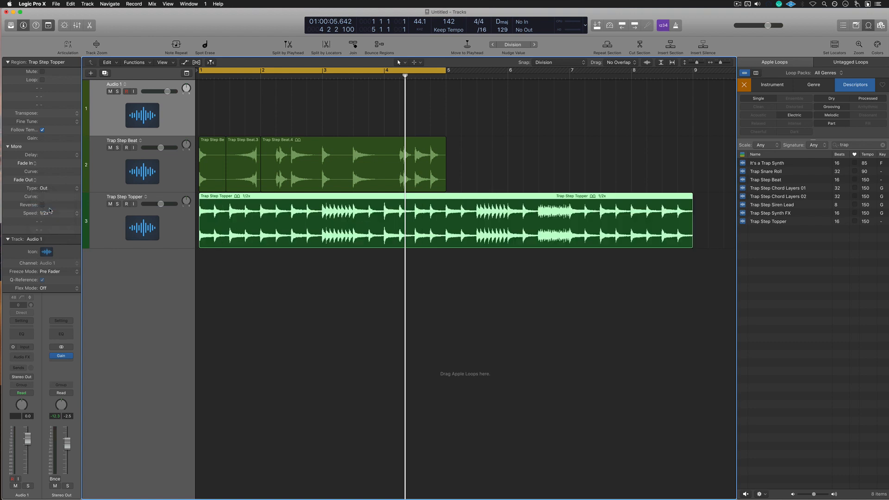
pyautogui.click(50, 215)
pyautogui.click(49, 228)
pyautogui.press('Return')
pyautogui.click(336, 282)
pyautogui.press('space')
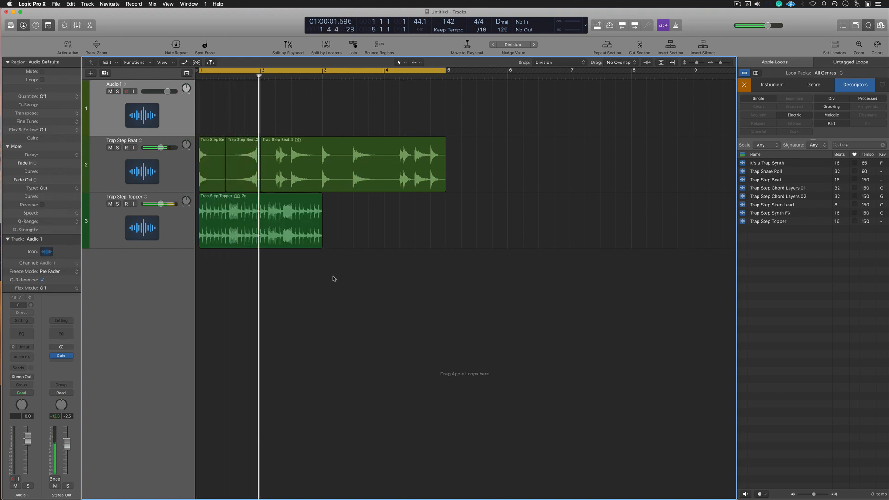
pyautogui.press('space')
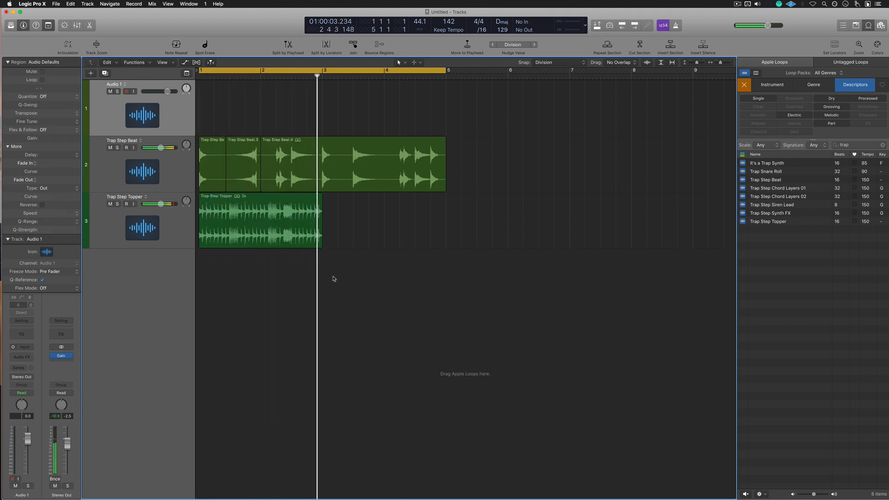
# Repeat the Trap Step Topper region once directly after itself and play the arrangement from the start.
pyautogui.click(286, 232)
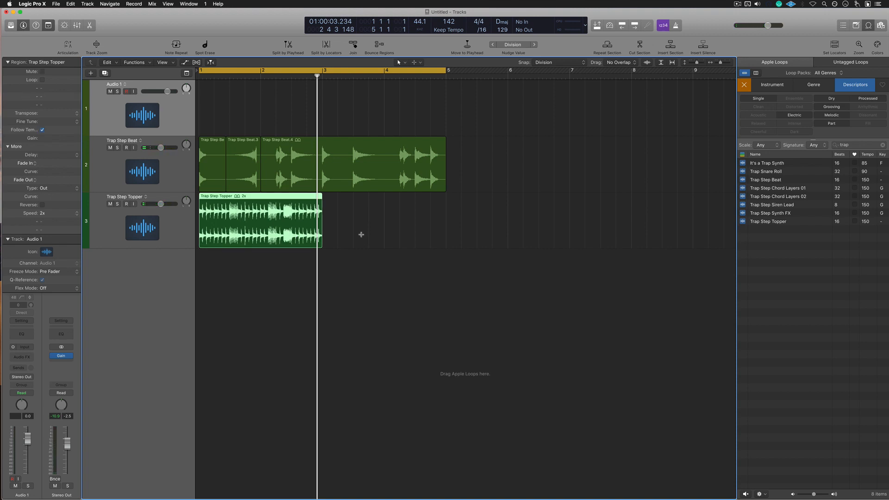
pyautogui.press('super+r')
pyautogui.press('Return')
pyautogui.press('space')
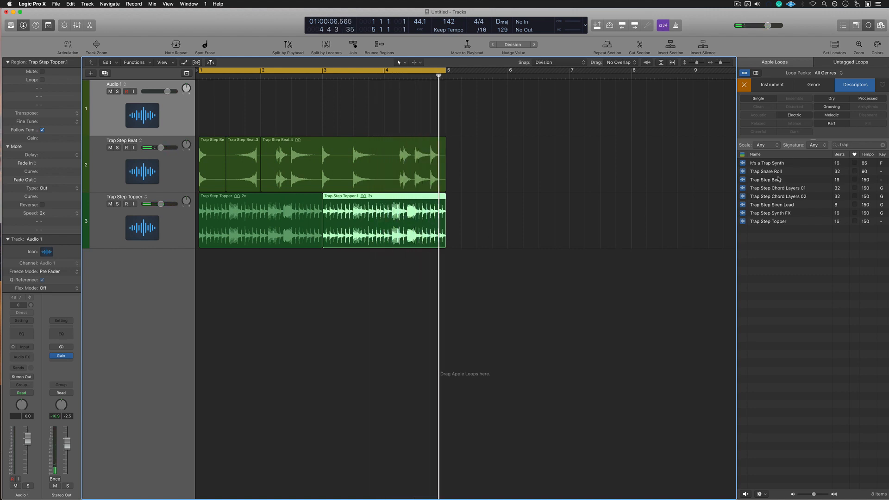
# Add the It's a Trap Synth loop on a new track at 1/2x speed and repeat all beat and topper regions once after themselves.
pyautogui.moveTo(769, 163); pyautogui.dragTo(189, 297)
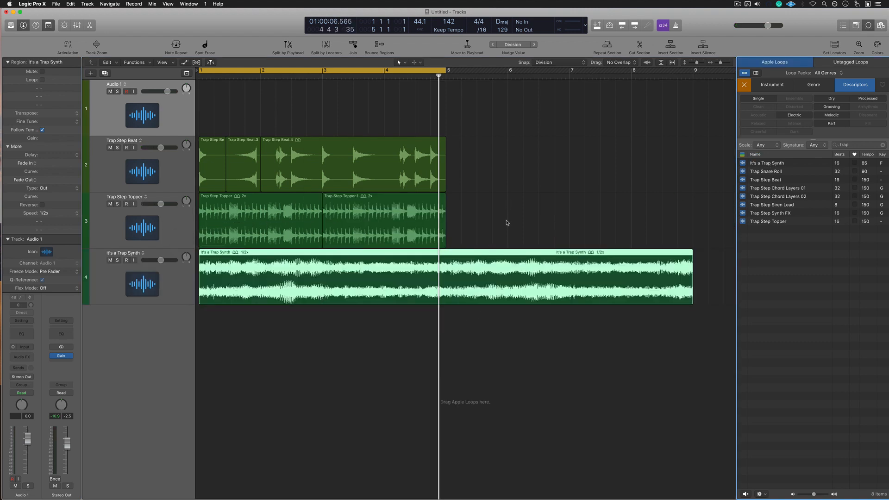
pyautogui.moveTo(506, 231); pyautogui.dragTo(204, 138)
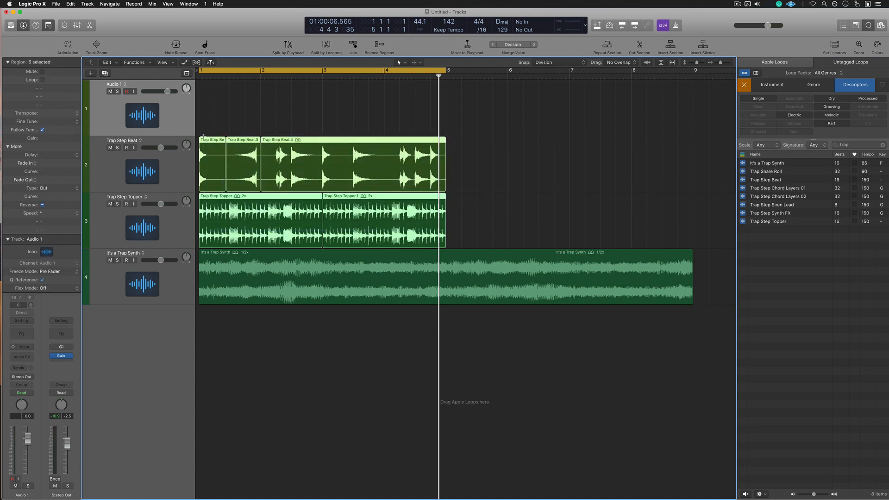
pyautogui.press('super+r')
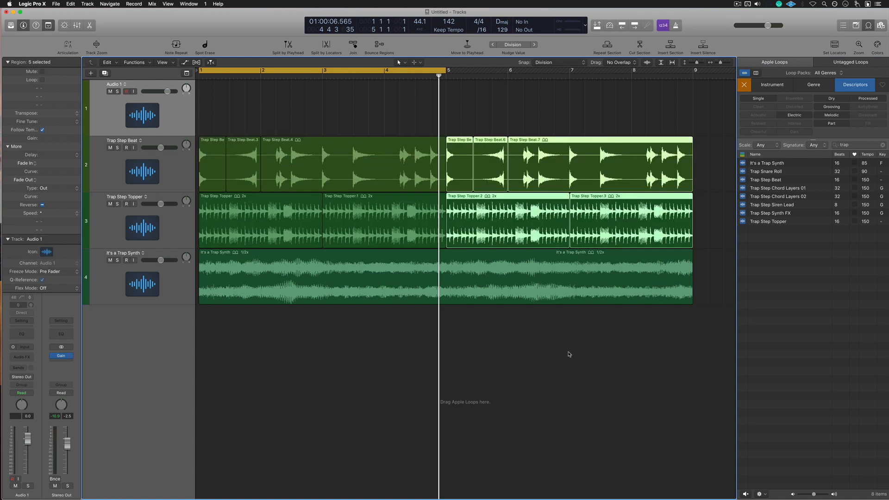
# Set the cycle area to span all regions, and switch it to the two short Trap Step Beat slices starting at bar 5.
pyautogui.moveTo(683, 374); pyautogui.dragTo(178, 147)
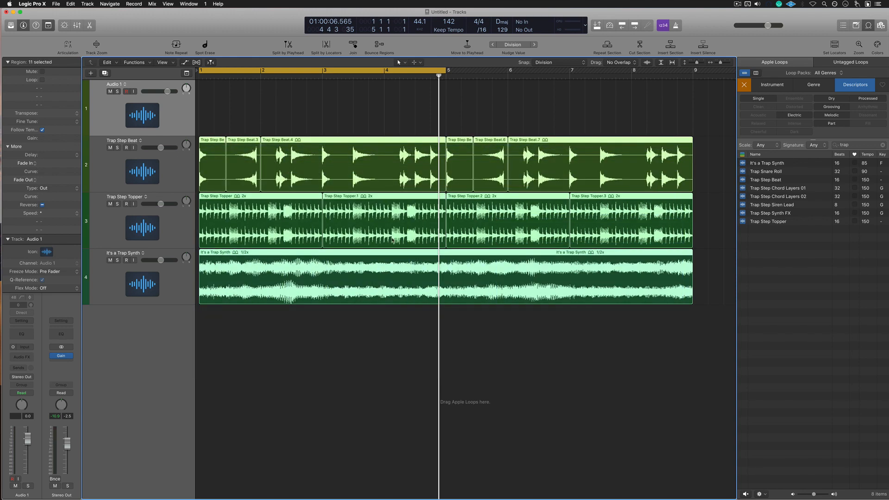
pyautogui.press('u')
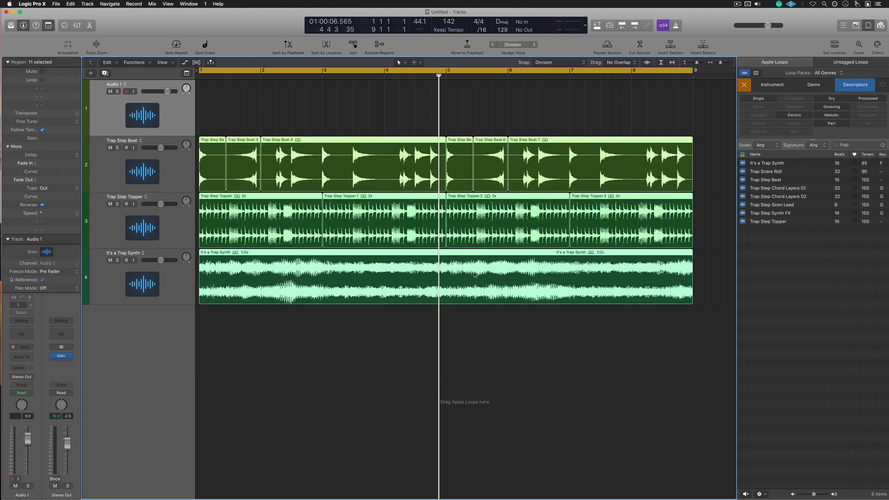
pyautogui.click(587, 351)
pyautogui.click(495, 167)
pyautogui.click(488, 127)
pyautogui.moveTo(488, 127); pyautogui.dragTo(458, 146)
pyautogui.press('u')
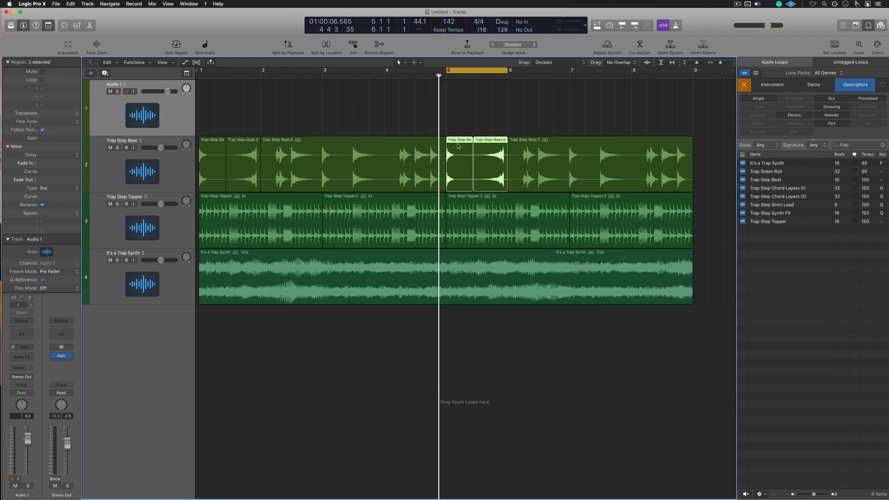
# Set the cycle area to span every region from bar 1 to bar 9 and play the arrangement.
pyautogui.click(517, 342)
pyautogui.press('super+a')
pyautogui.press('u')
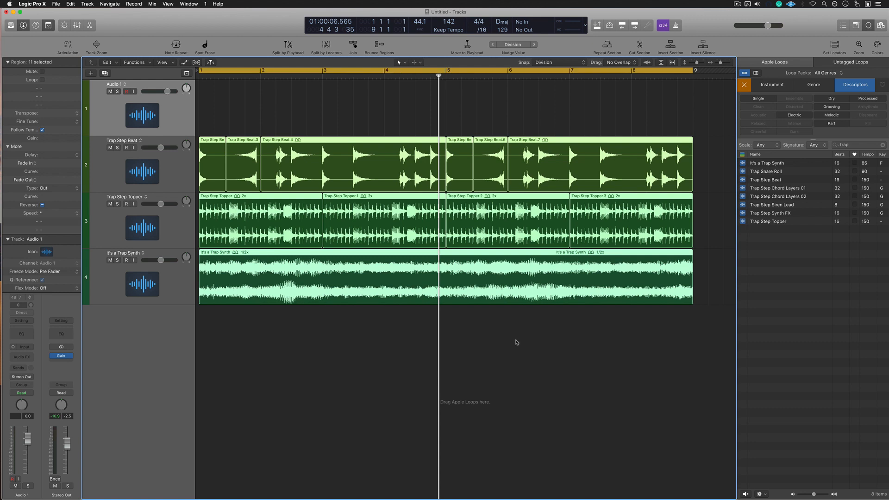
pyautogui.press('space')
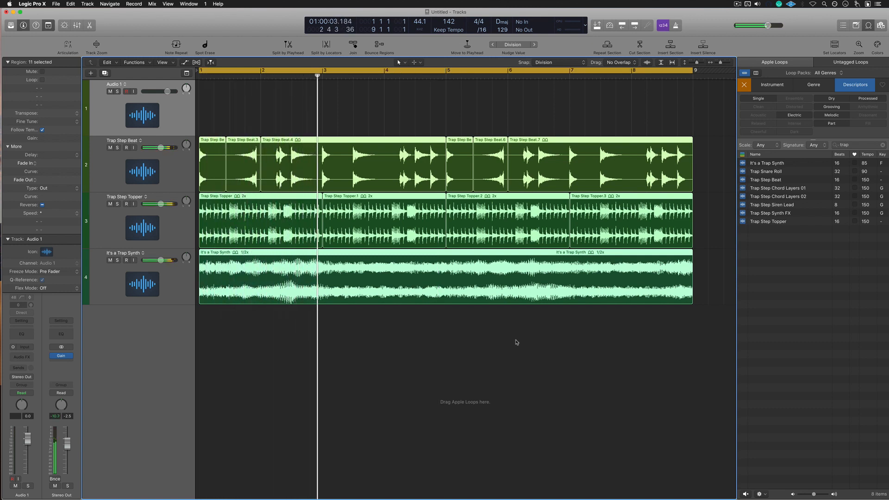
pyautogui.click(504, 186)
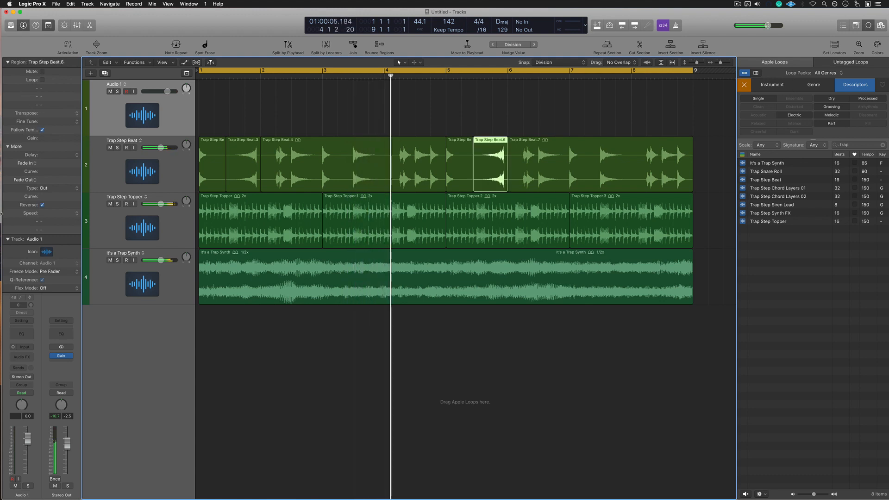
pyautogui.click(440, 368)
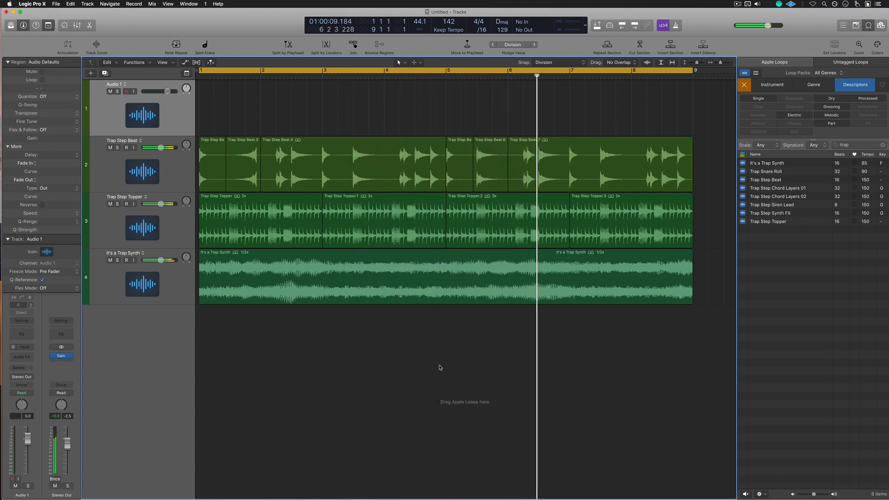
pyautogui.hotkey('ctrl', 'alt', 'm')
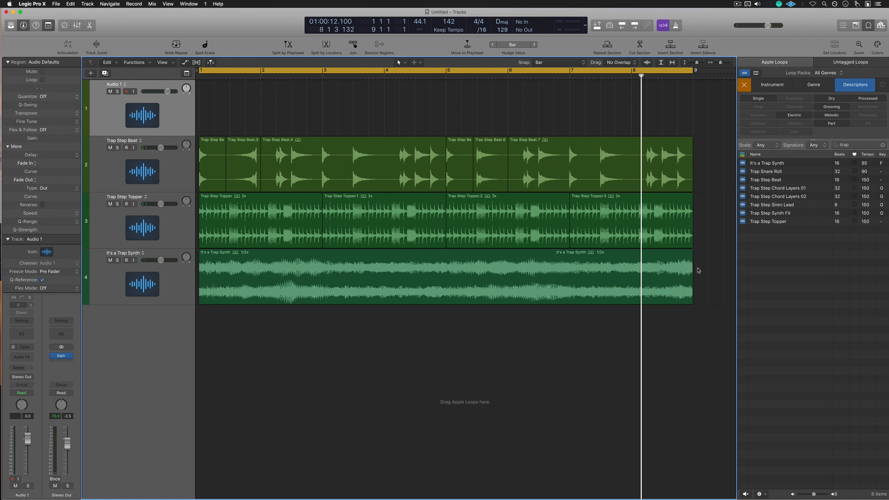
# Add a fade-out of about 2051 to the end of the It's a Trap Synth region, changed to Slow Down, and play it.
pyautogui.moveTo(691, 250); pyautogui.dragTo(617, 252)
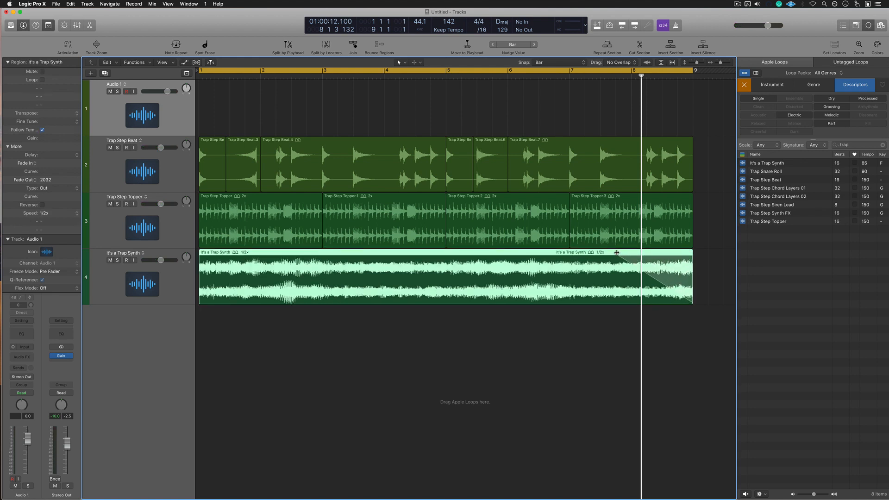
pyautogui.rightClick(659, 258)
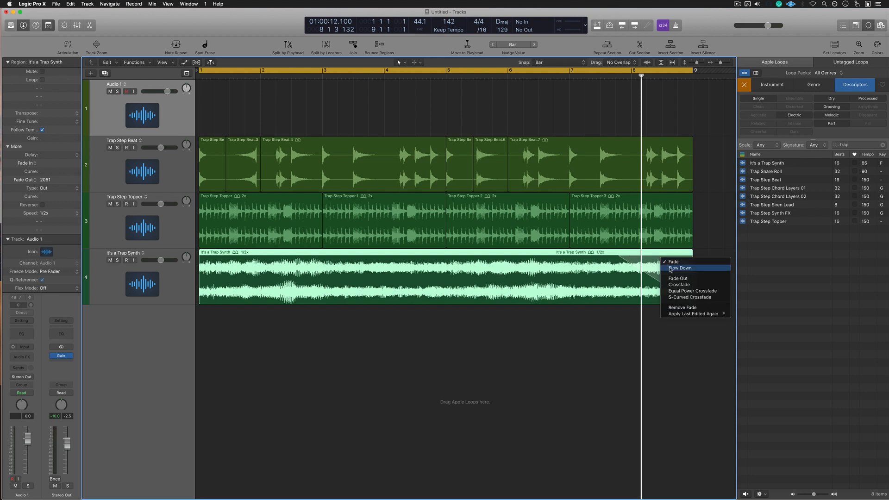
pyautogui.click(679, 268)
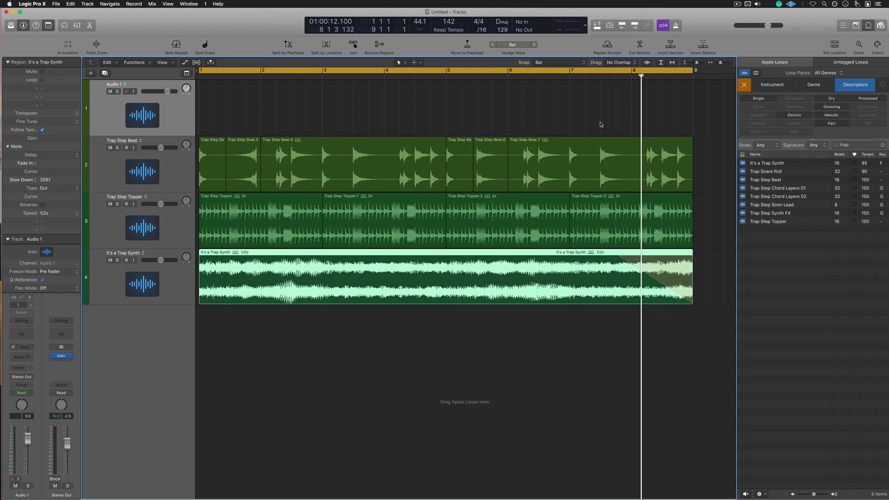
pyautogui.doubleClick(581, 78)
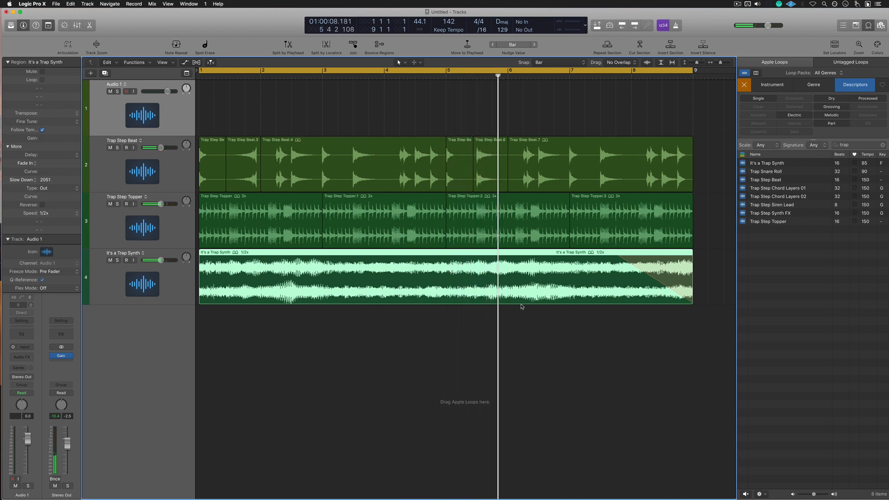
# Split the It's a Trap Synth region at bar 5 and transpose its second half by +3, playing the result from the start.
pyautogui.click(446, 258)
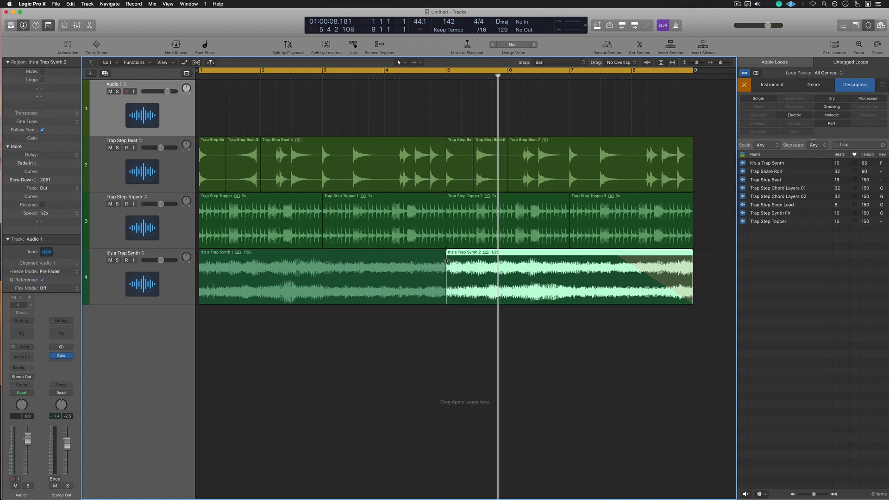
pyautogui.click(530, 327)
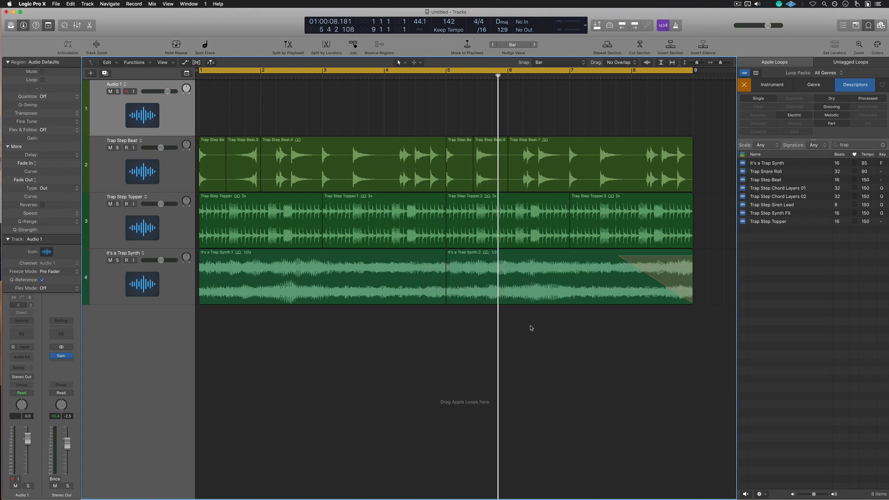
pyautogui.click(527, 300)
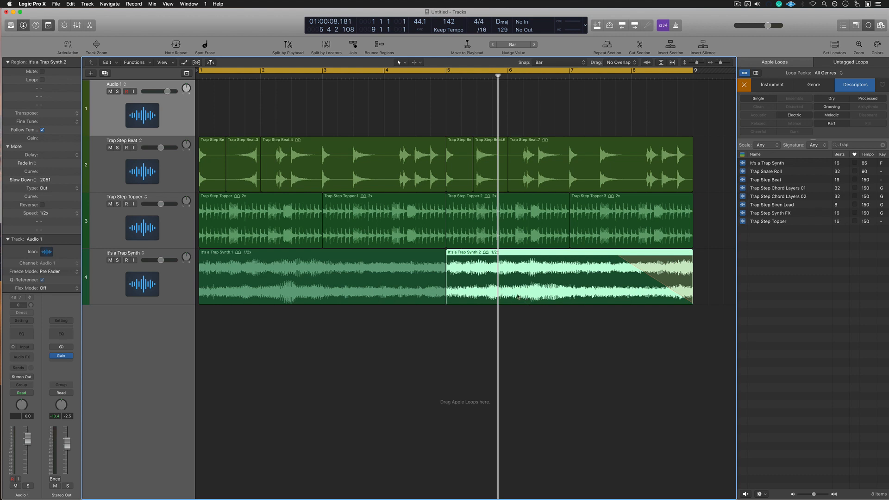
pyautogui.moveTo(50, 115); pyautogui.dragTo(50, 113)
pyautogui.press('space')
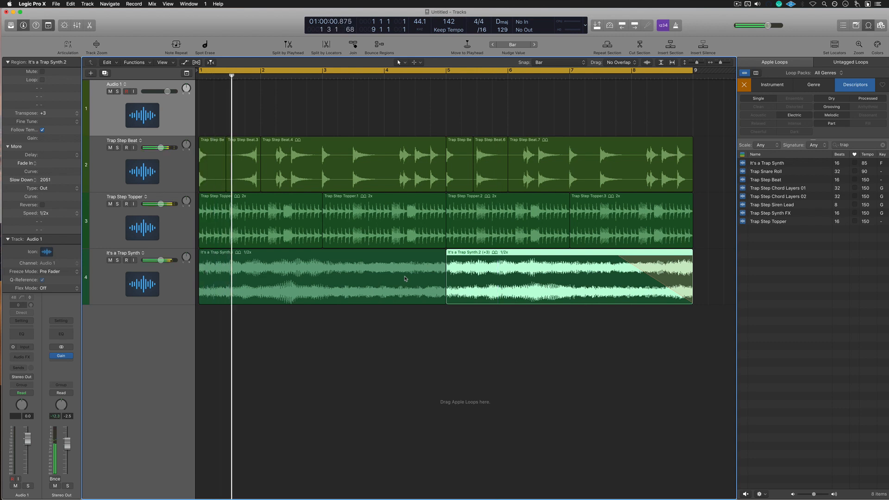
# Delete the empty Audio 1 track from the arrangement.
pyautogui.click(157, 114)
pyautogui.press('super+BackSpace')
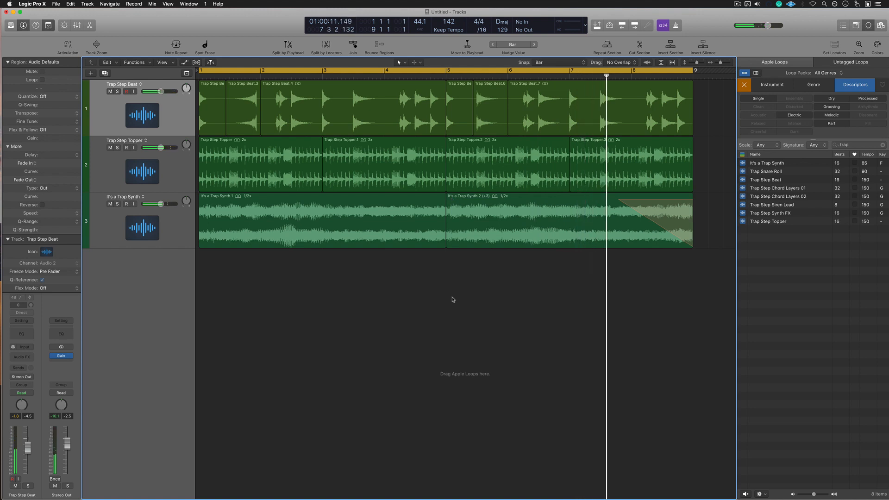
# Use the Fade tool to add a crossfade of about 550 between the two It's a Trap Synth regions at bar 5.
pyautogui.press('t')
pyautogui.click(475, 379)
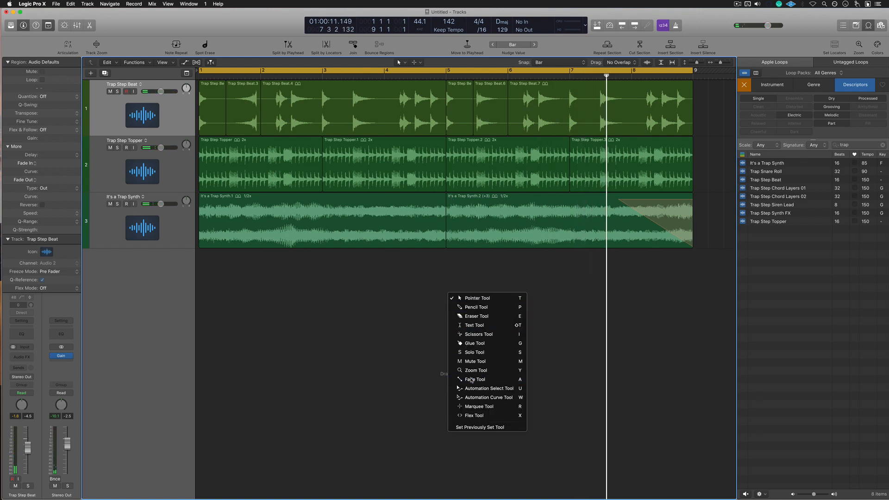
pyautogui.click(446, 197)
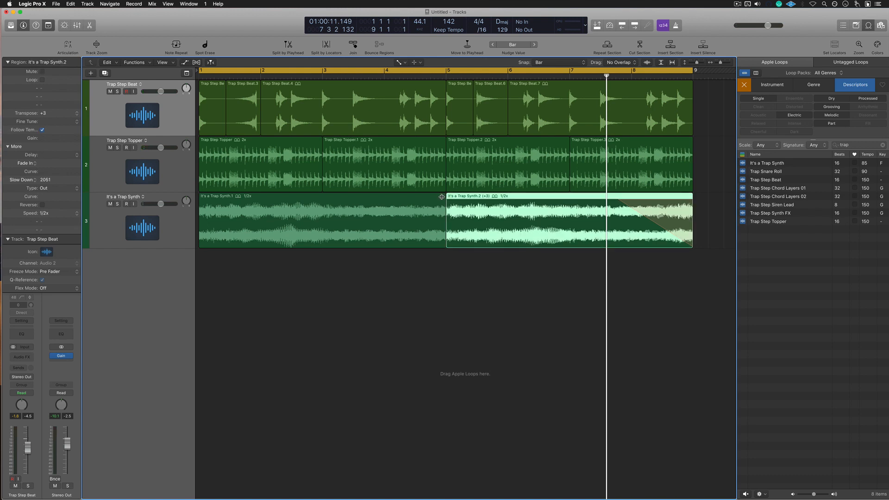
pyautogui.moveTo(442, 197); pyautogui.dragTo(437, 198)
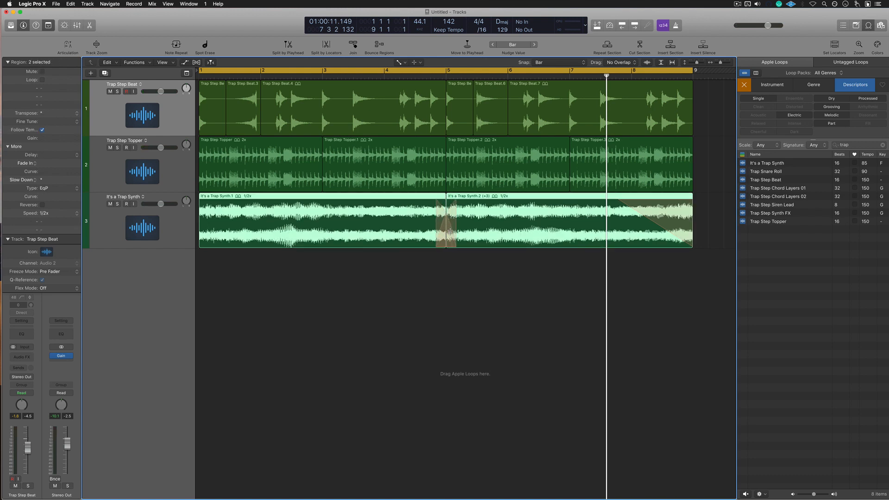
pyautogui.click(464, 278)
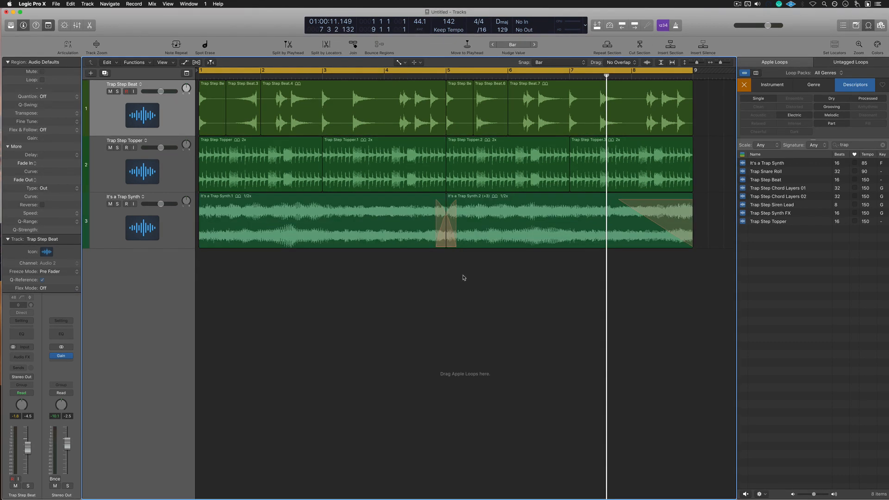
# Change the crossfade between the It's a Trap Synth regions from Slow Down to Fade, play the arrangement, and check the crossfade's type options.
pyautogui.rightClick(443, 223)
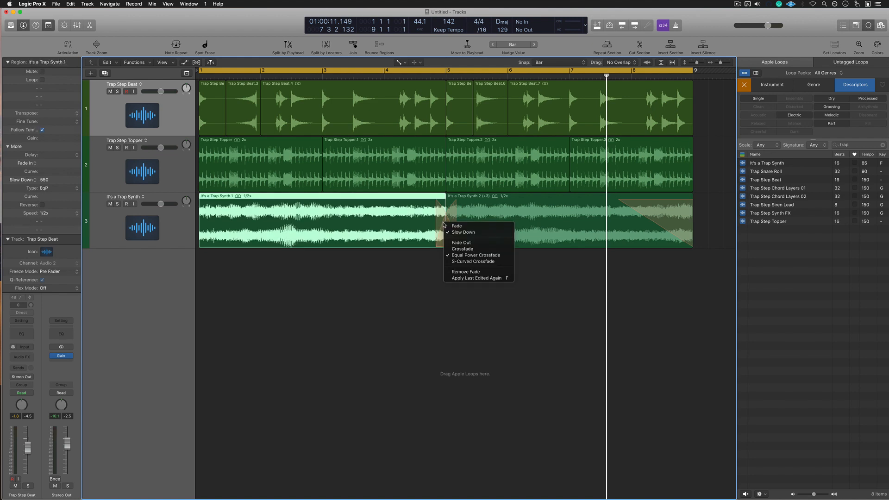
pyautogui.click(456, 226)
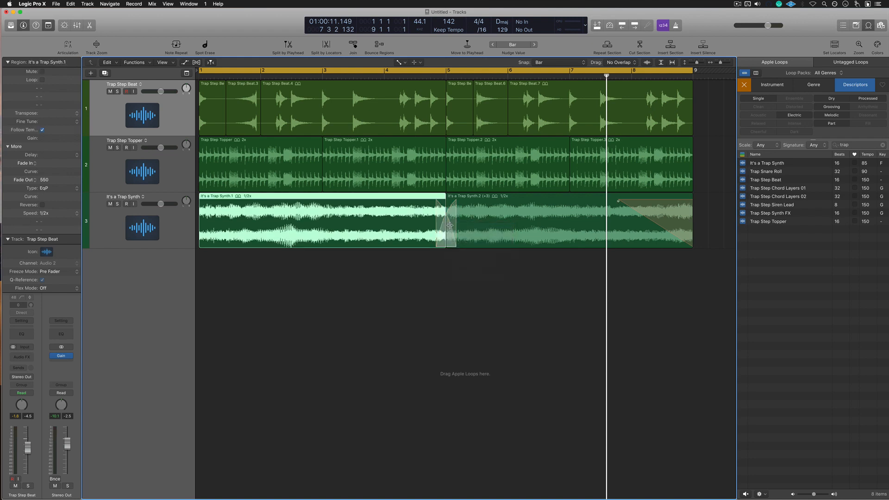
pyautogui.press('space')
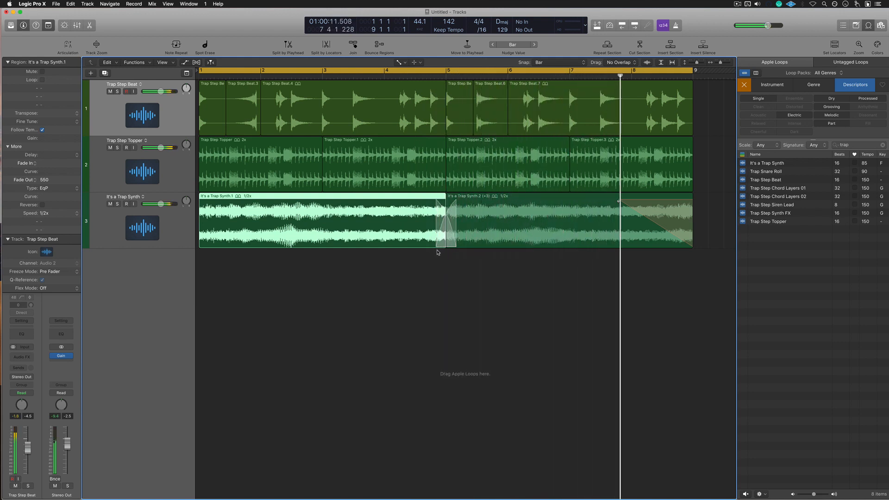
pyautogui.rightClick(447, 229)
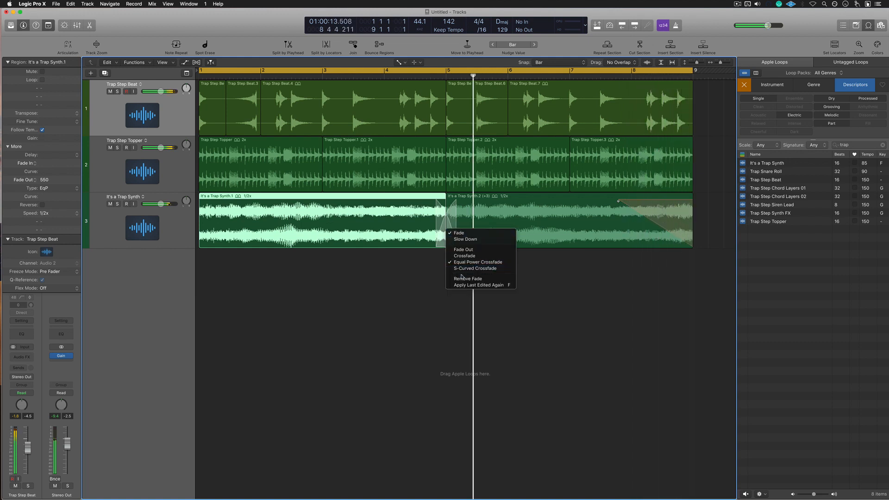
pyautogui.click(409, 298)
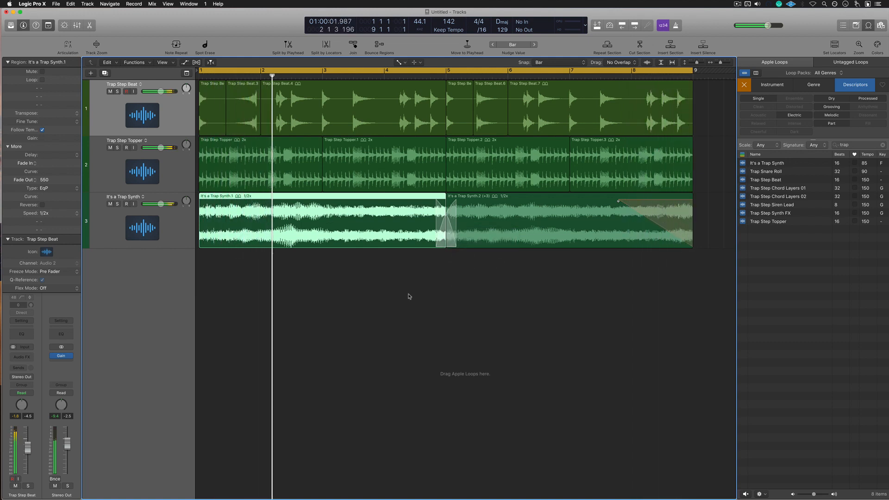